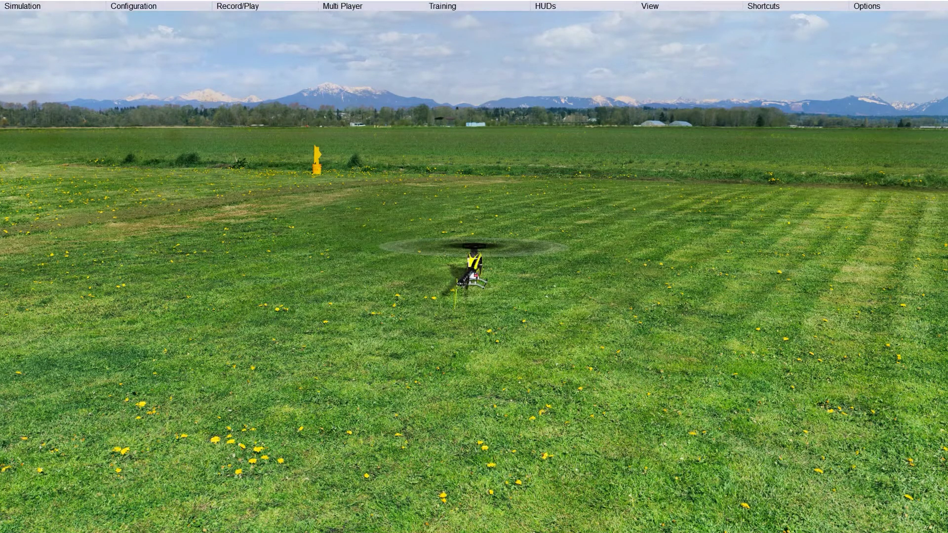
Turn on the text HUD that displays the current flight mode
click(583, 6)
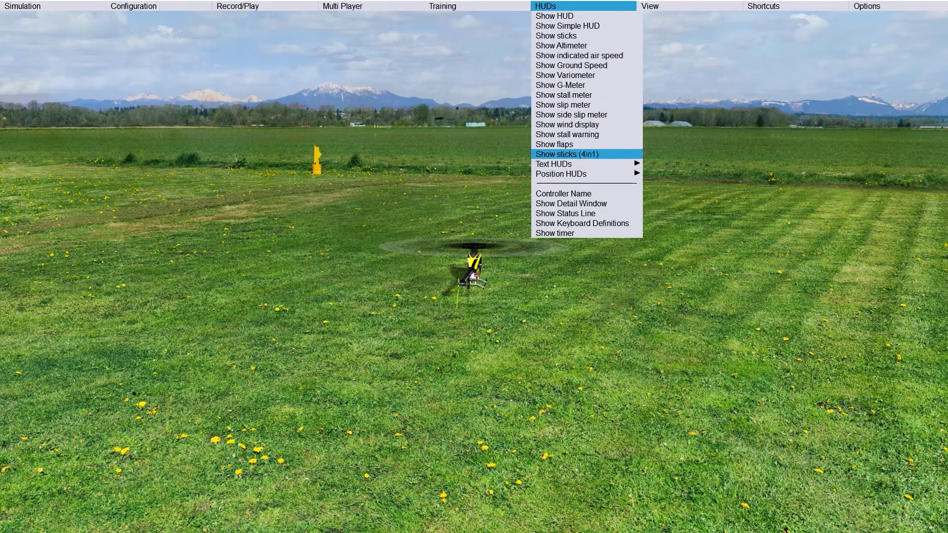
mouse_move(587, 164)
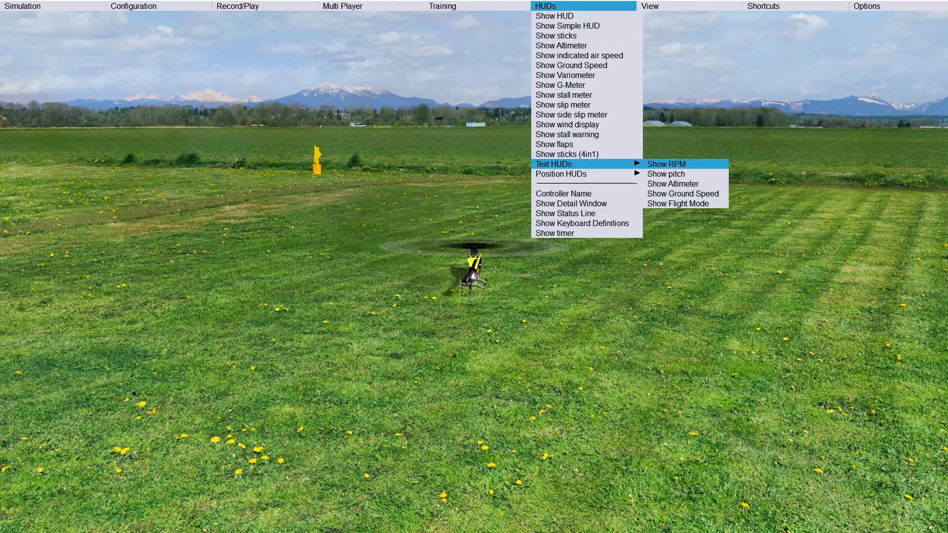
click(678, 203)
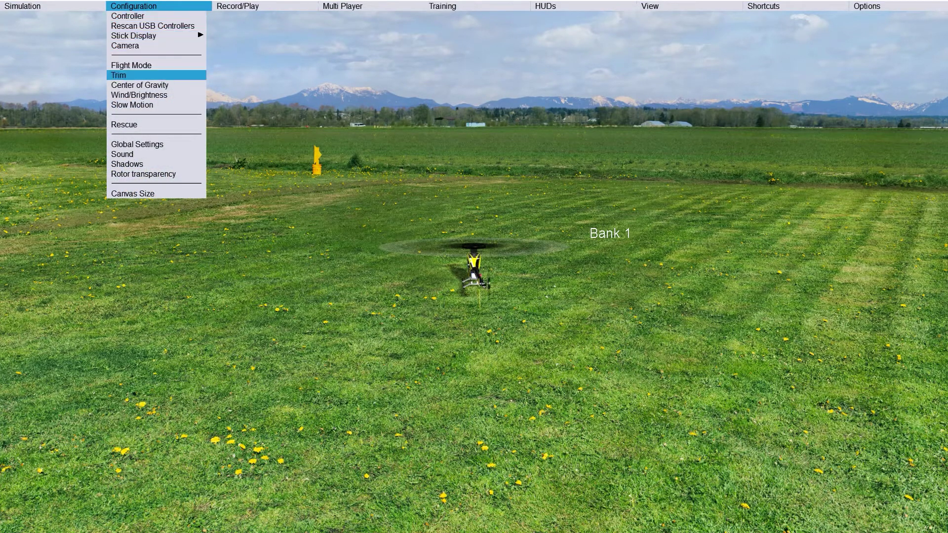
Make sure Start with running engine is enabled in the miscellaneous global settings
click(138, 145)
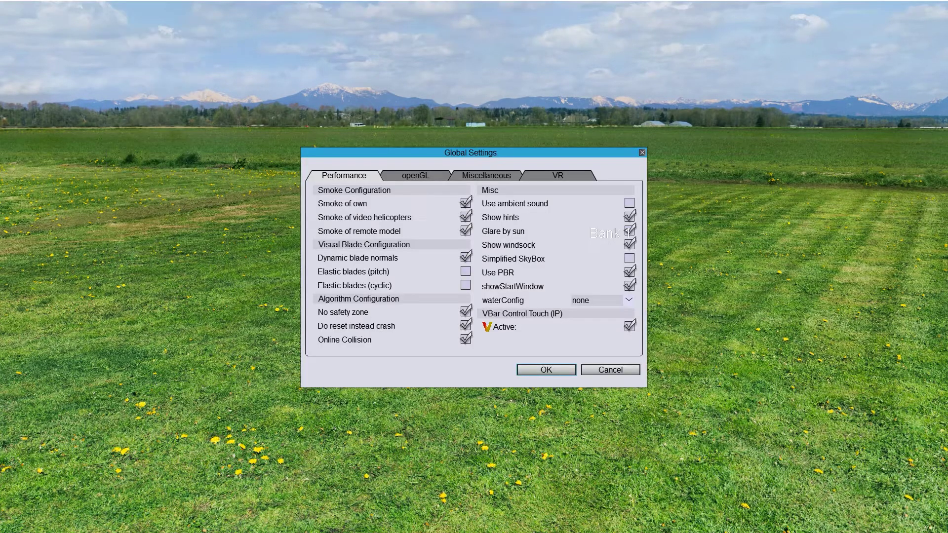
drag(471, 152, 523, 187)
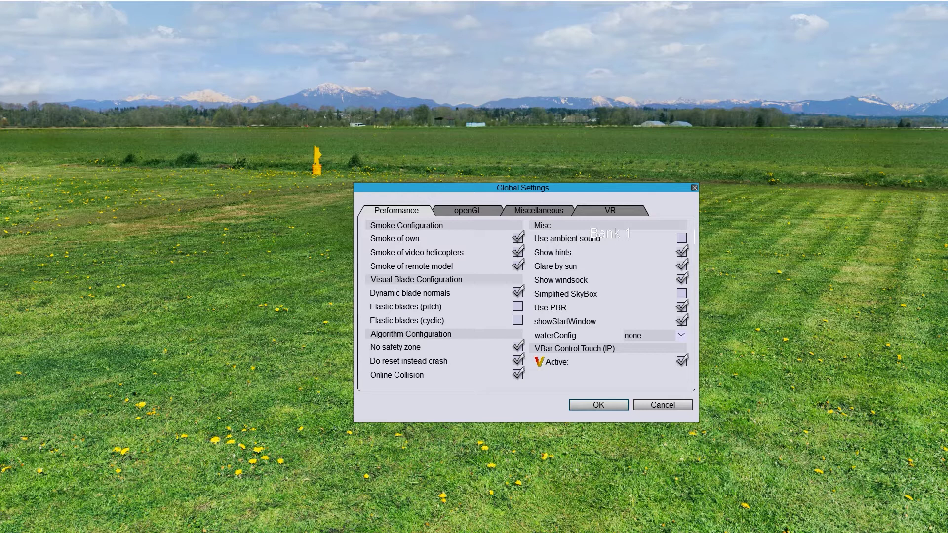
click(539, 211)
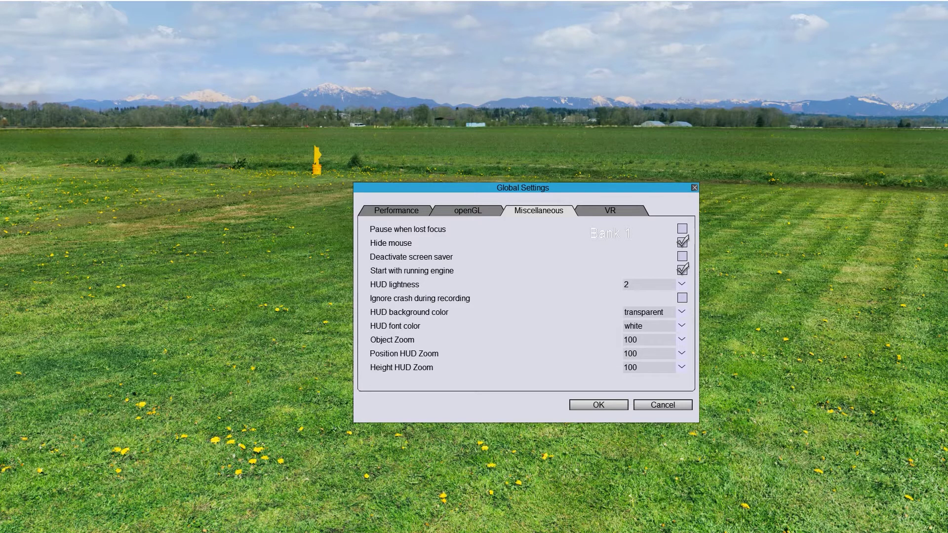
click(683, 270)
click(682, 270)
click(683, 270)
click(683, 270)
Review the openGL, performance, miscellaneous and VR global settings and accept them
click(467, 211)
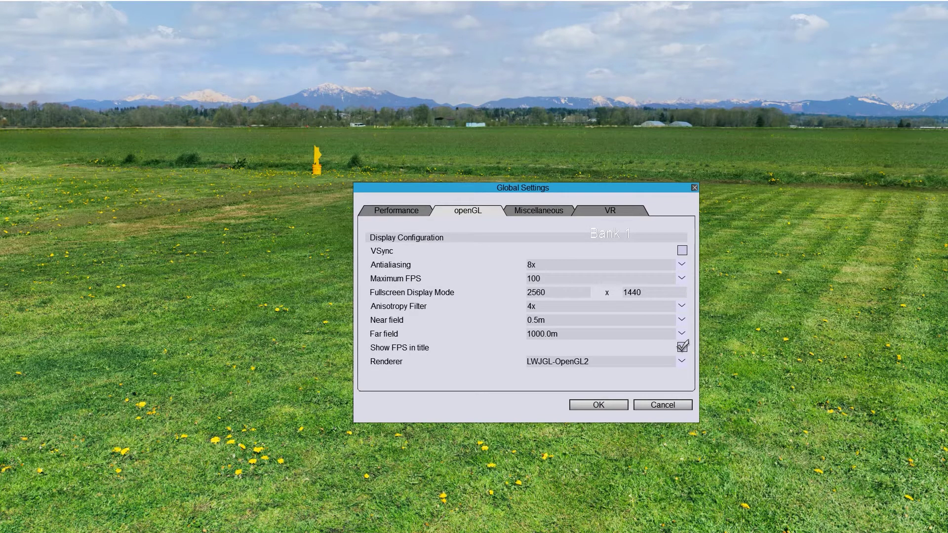
click(396, 211)
click(467, 211)
click(539, 211)
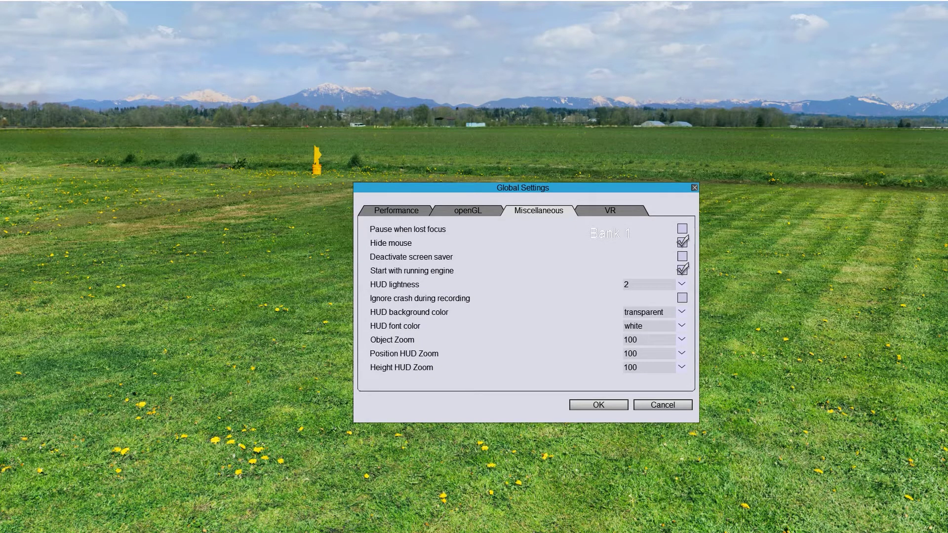
click(611, 211)
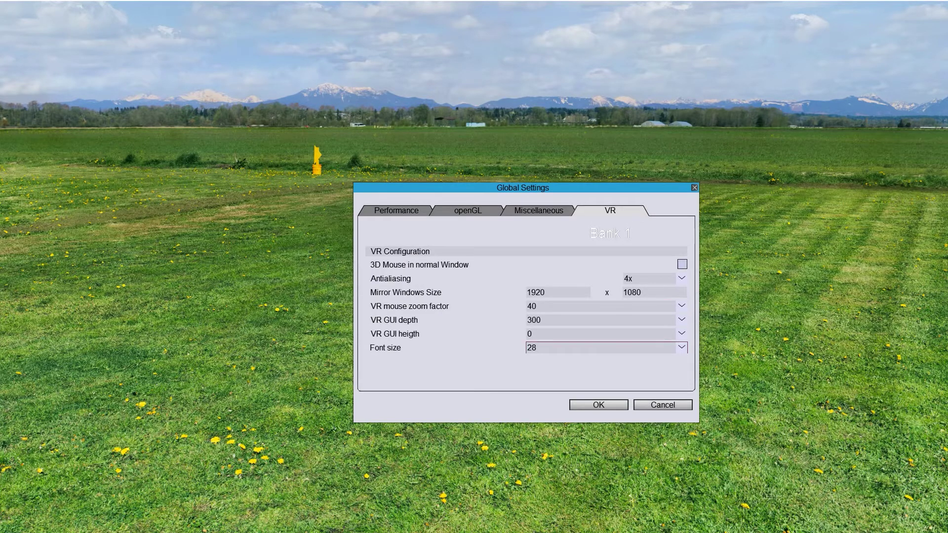
click(598, 405)
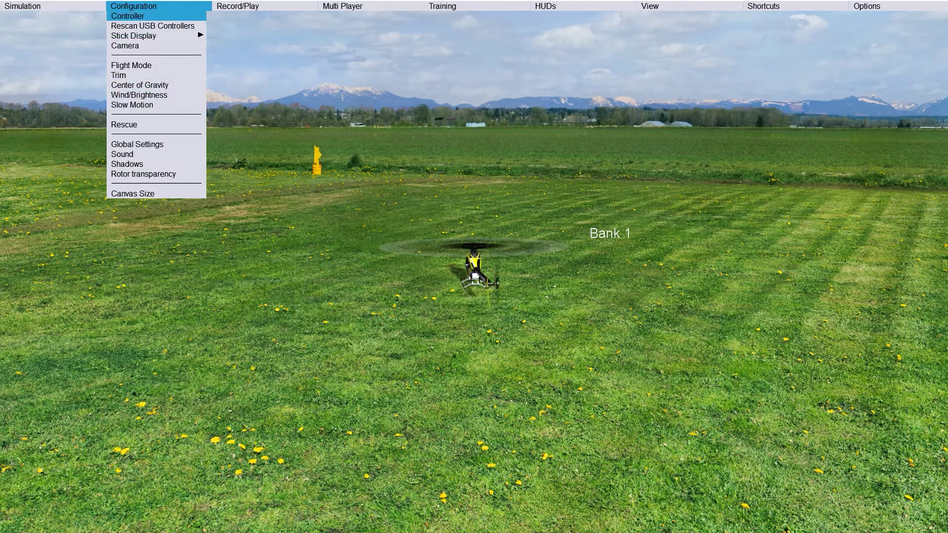
Remove the keyboard key assigned to Idle Up 3 in the controller configuration
click(127, 16)
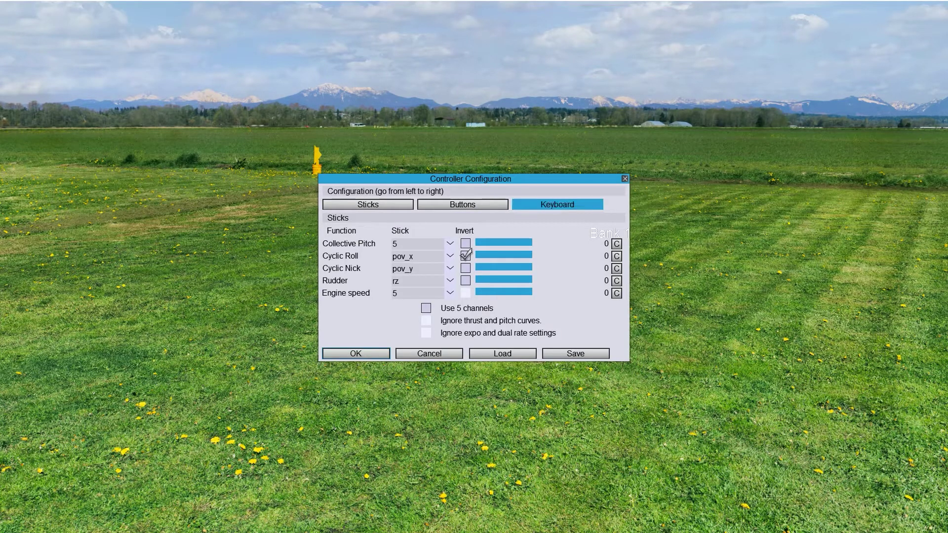
key(Return)
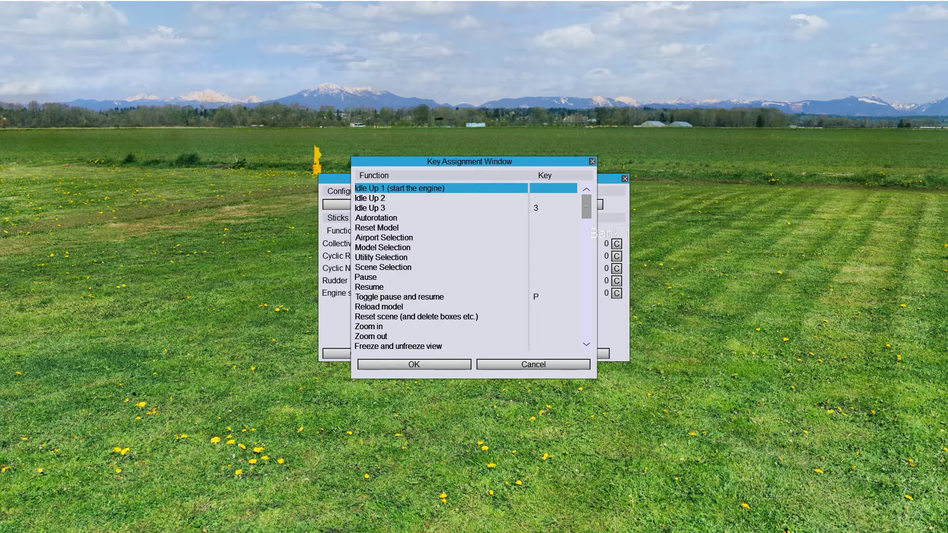
click(424, 208)
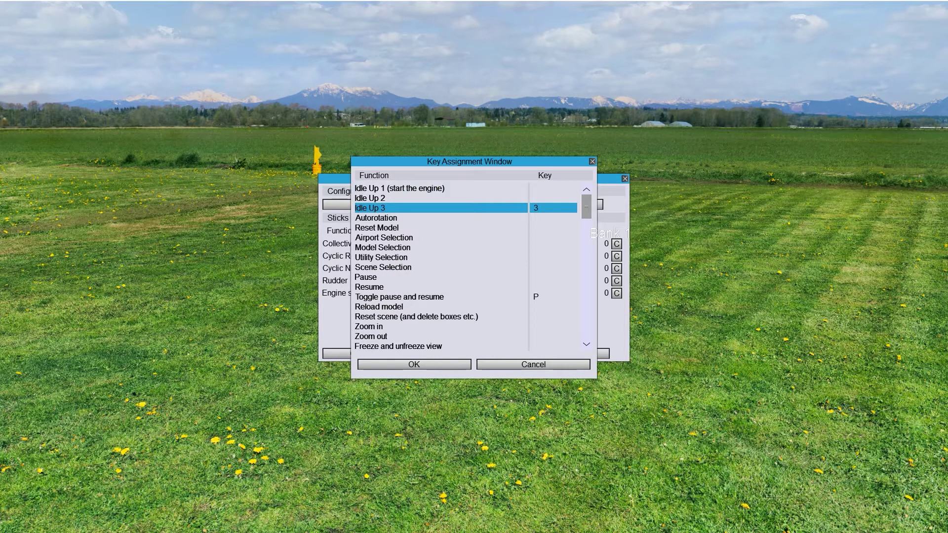
key(Delete)
click(420, 198)
Assign key 1 to Idle Up 1 (start the engine) and accept the key assignments
click(420, 188)
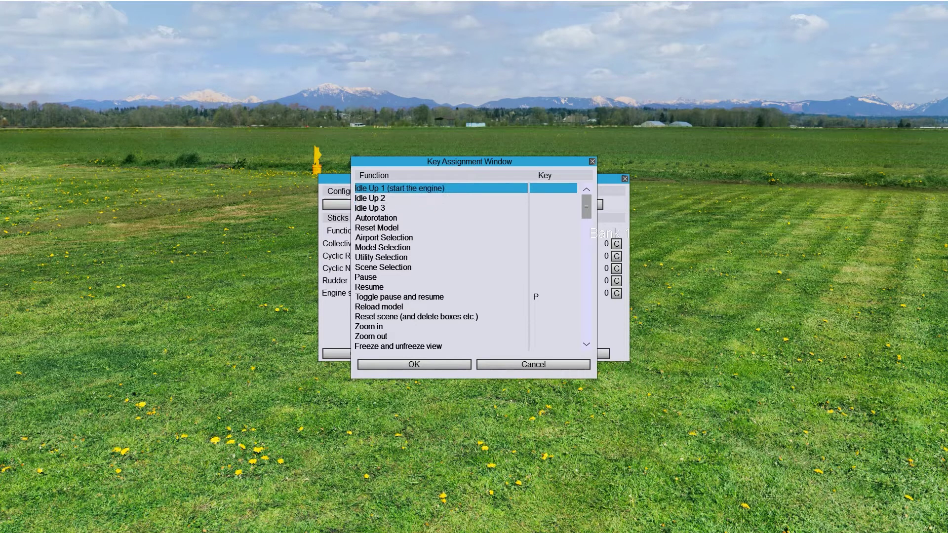
key(KP_1)
key(Delete)
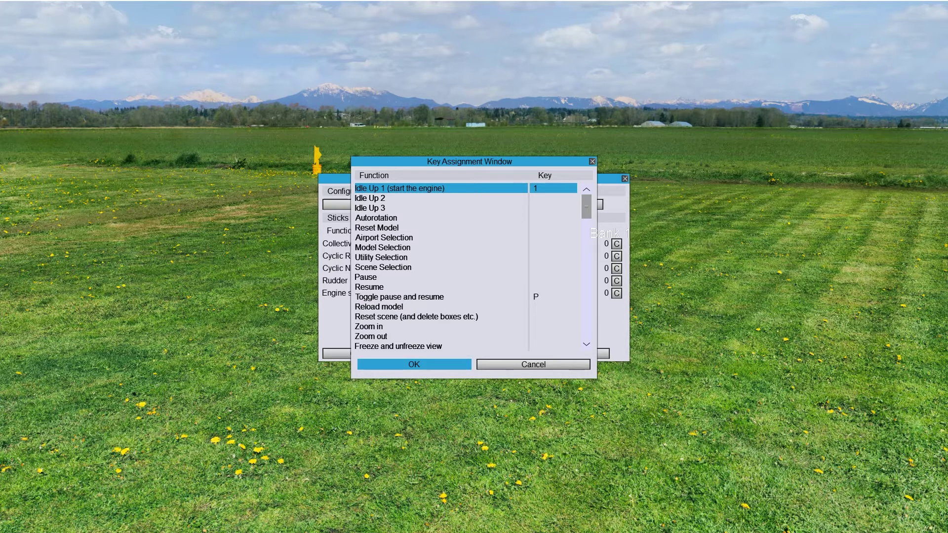
click(414, 365)
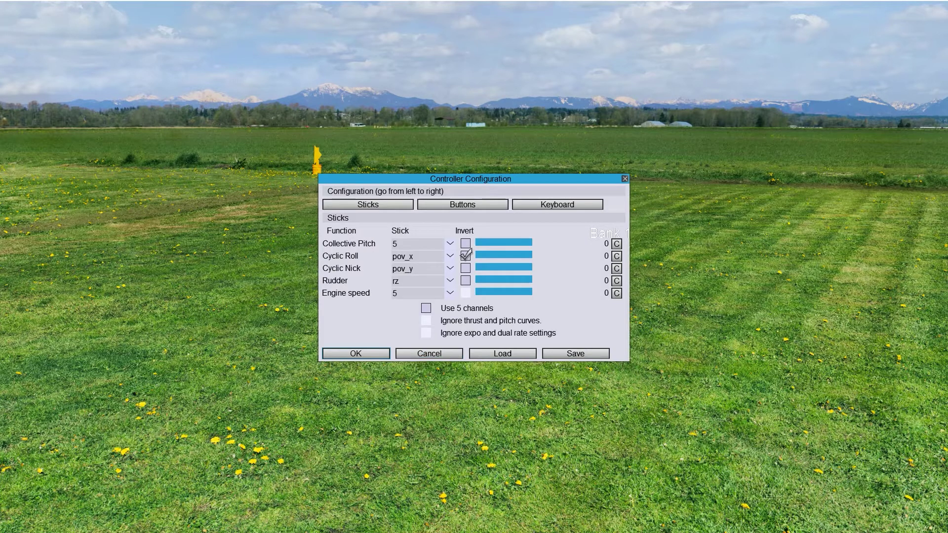
Try to apply the controller configuration with Idle Up 1 assigned to both a key and a button
drag(444, 179, 357, 208)
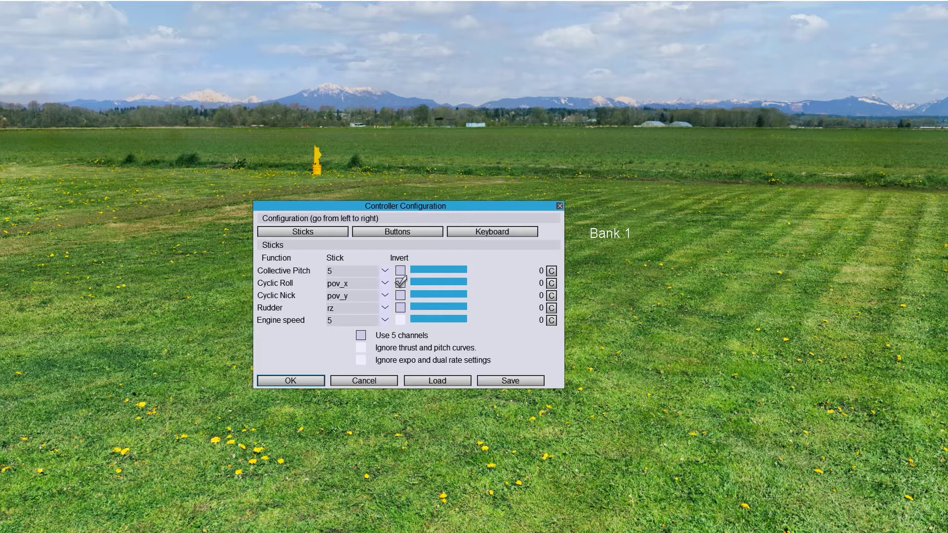
key(Return)
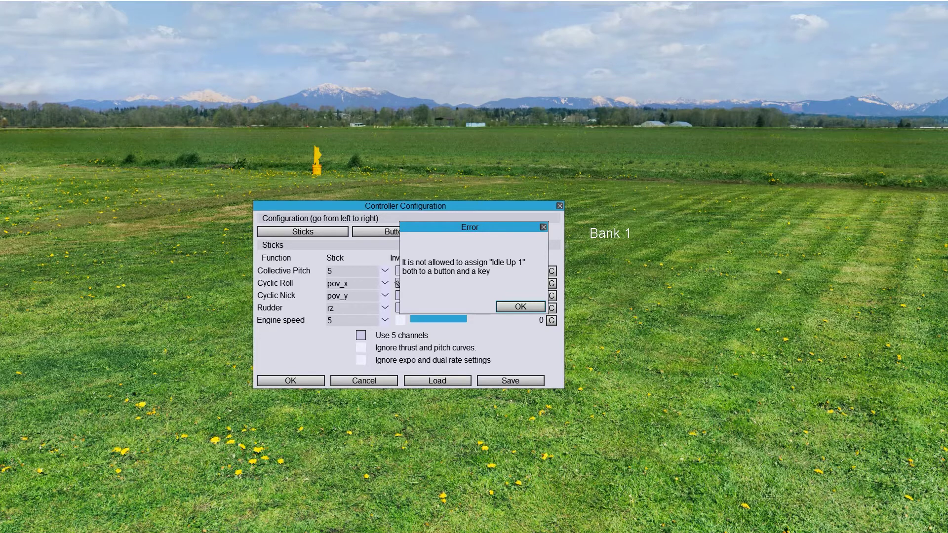
key(Return)
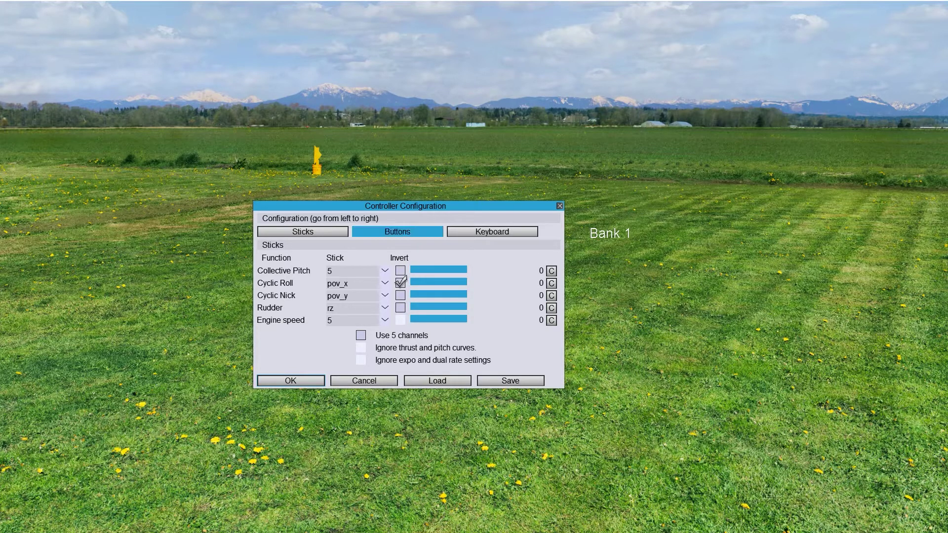
Set the function of controller button 7+ to none and accept the button assignments
click(399, 234)
click(595, 238)
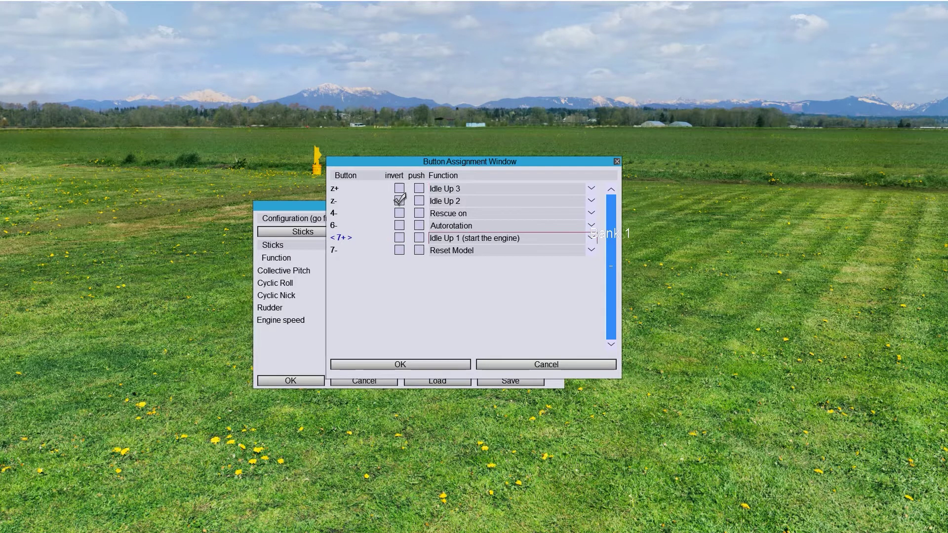
click(438, 250)
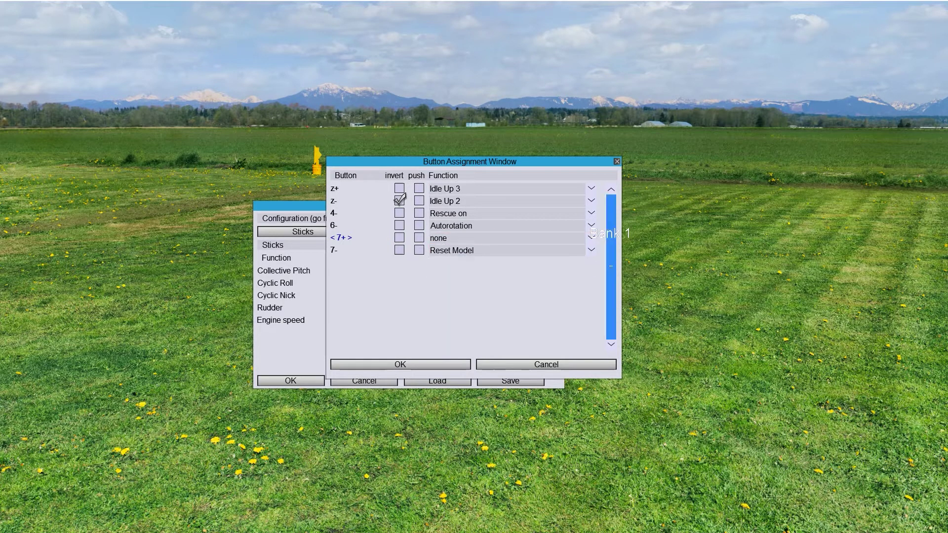
click(400, 365)
Check the key assignments of Idle Up 3 and Idle Up 1 and accept them
click(492, 231)
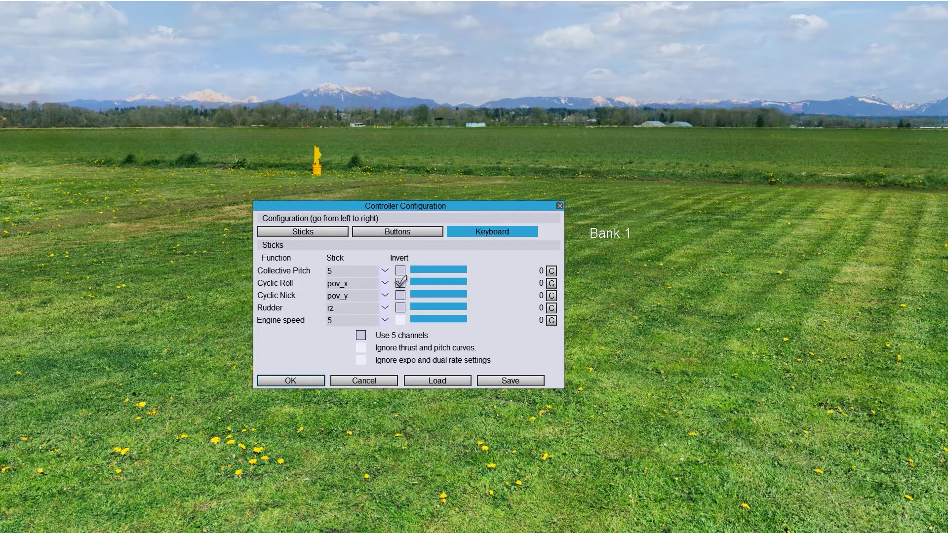
click(492, 208)
key(Delete)
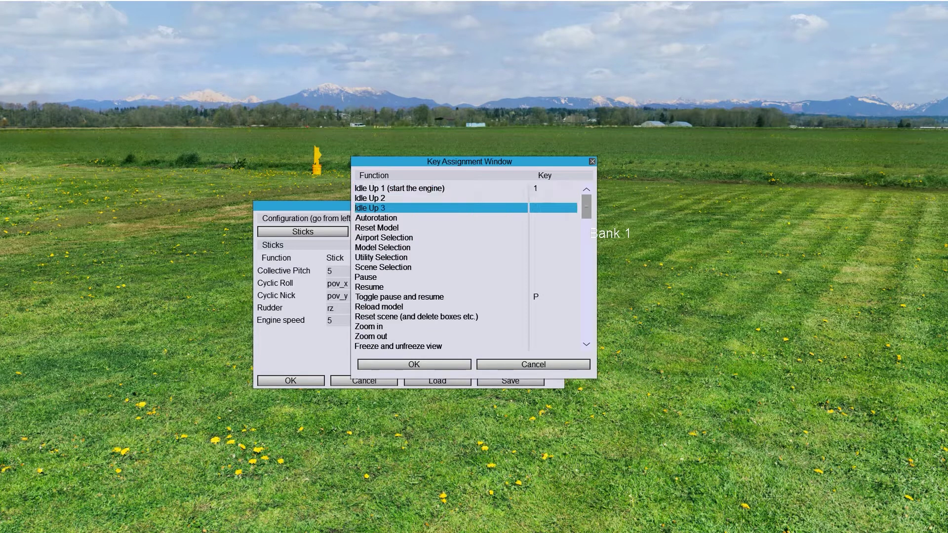
click(466, 188)
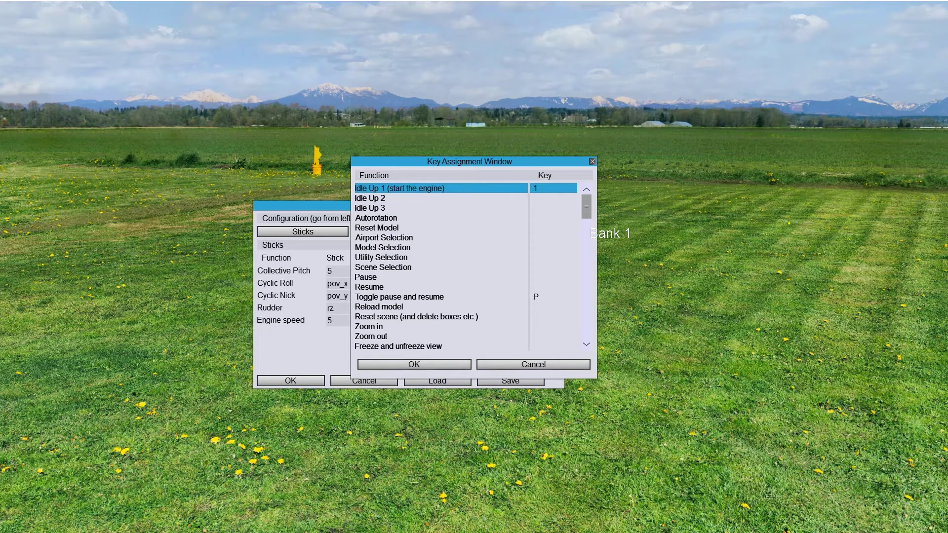
click(414, 364)
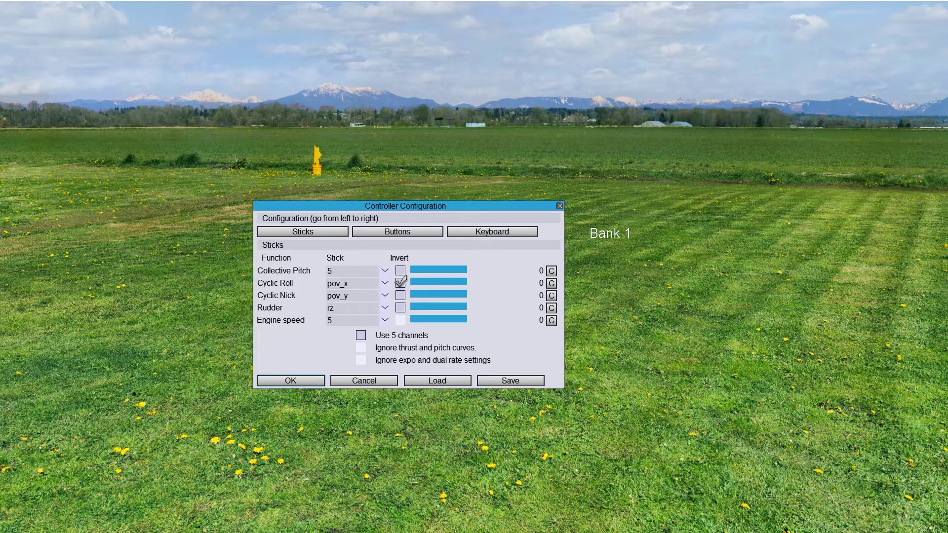
Set the functions of controller buttons z- and z+ to none in the button assignments
drag(444, 206, 500, 197)
click(452, 223)
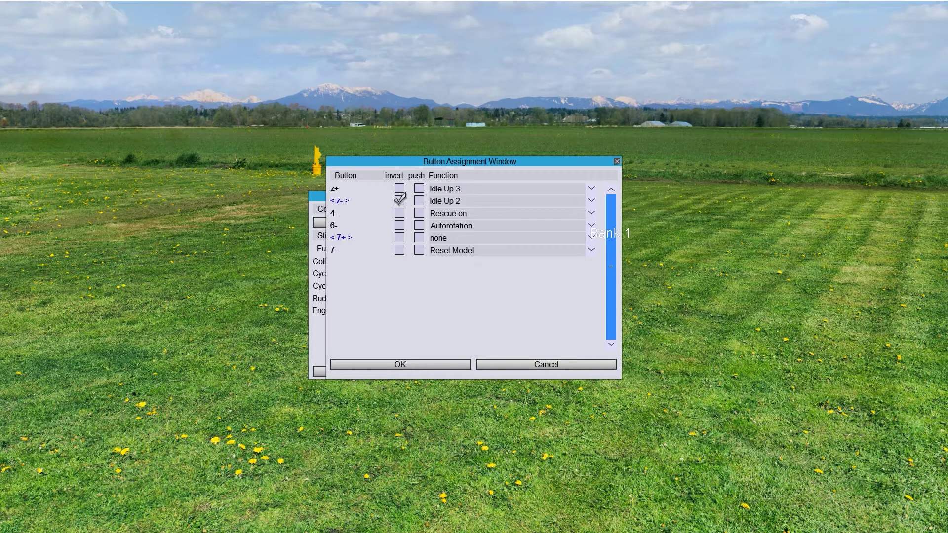
click(591, 201)
click(507, 213)
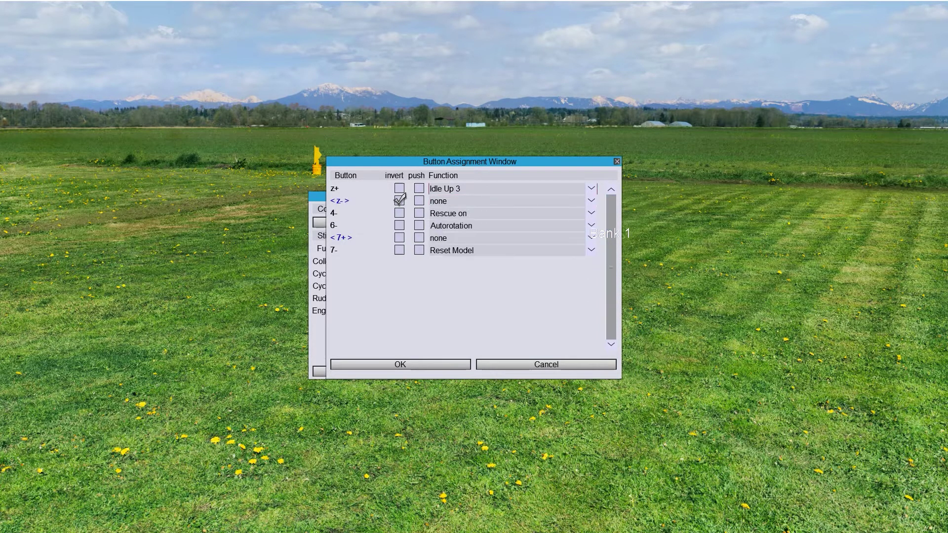
click(591, 189)
click(444, 200)
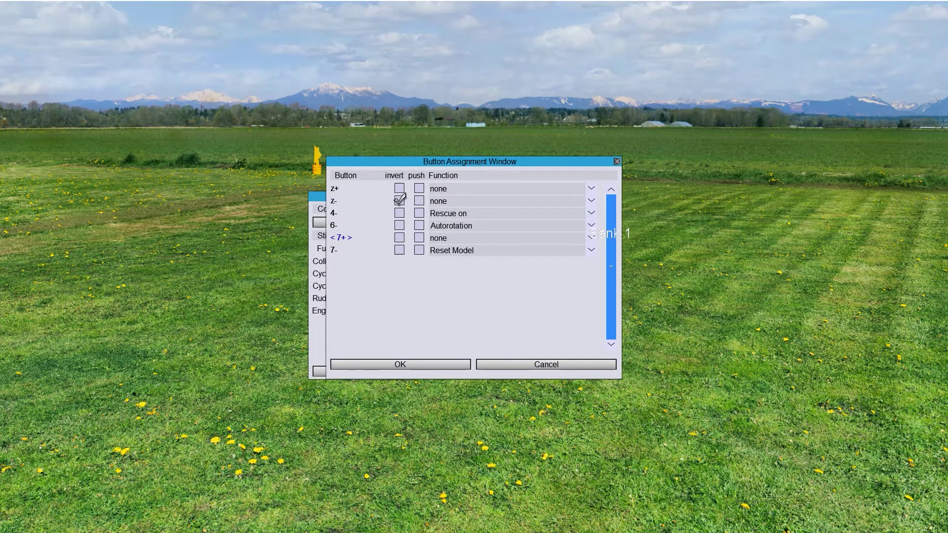
Assign Idle Up 2 to controller button z- and Idle Up 3 to button z+
click(591, 200)
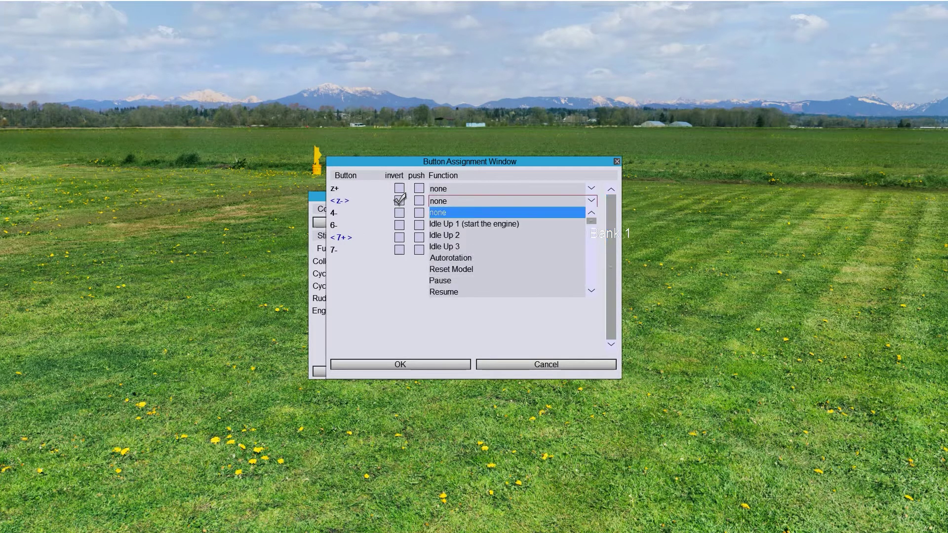
click(513, 235)
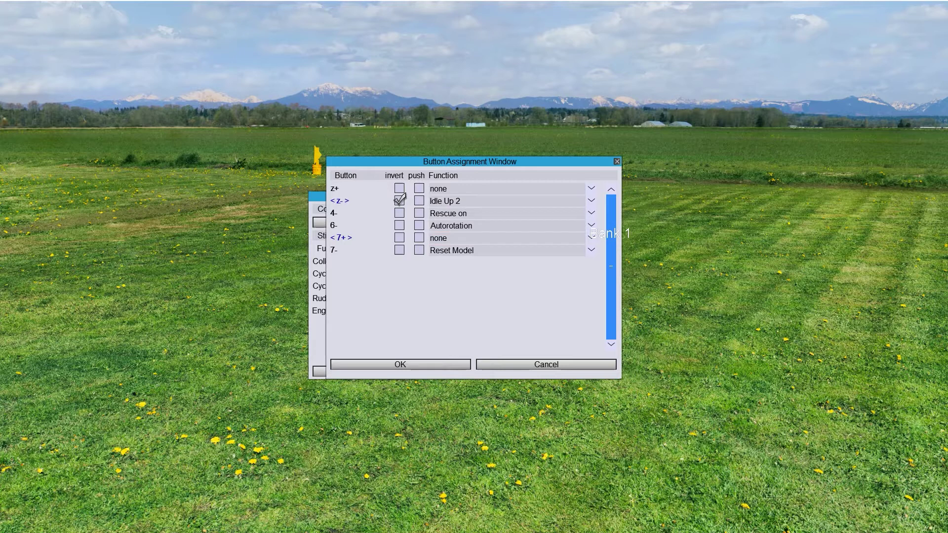
click(591, 189)
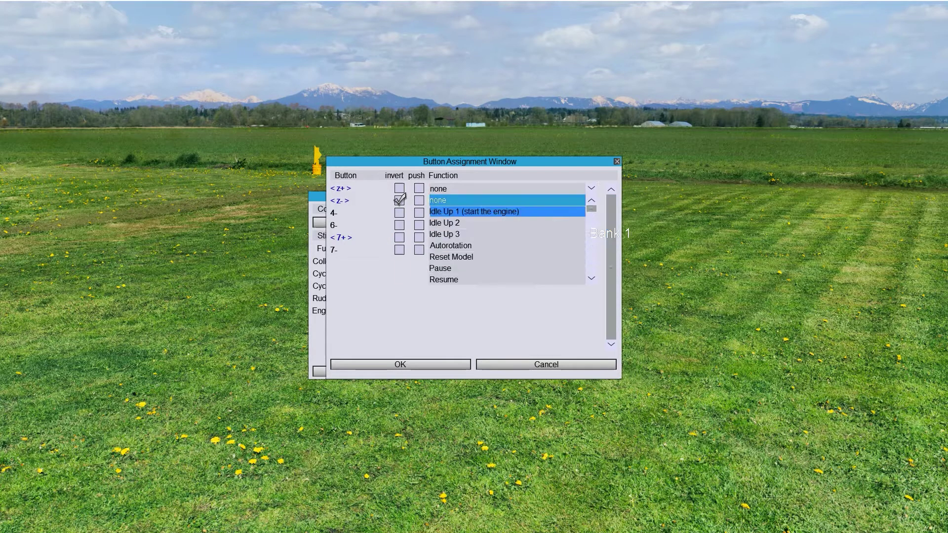
click(445, 234)
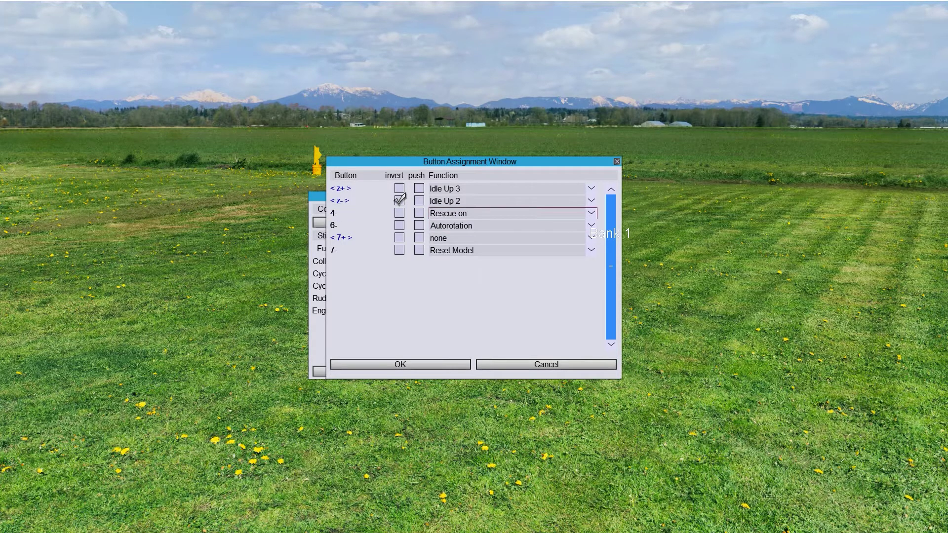
Clear the function of controller button 4- to none and assign Rescue on to that button again
click(494, 214)
click(494, 226)
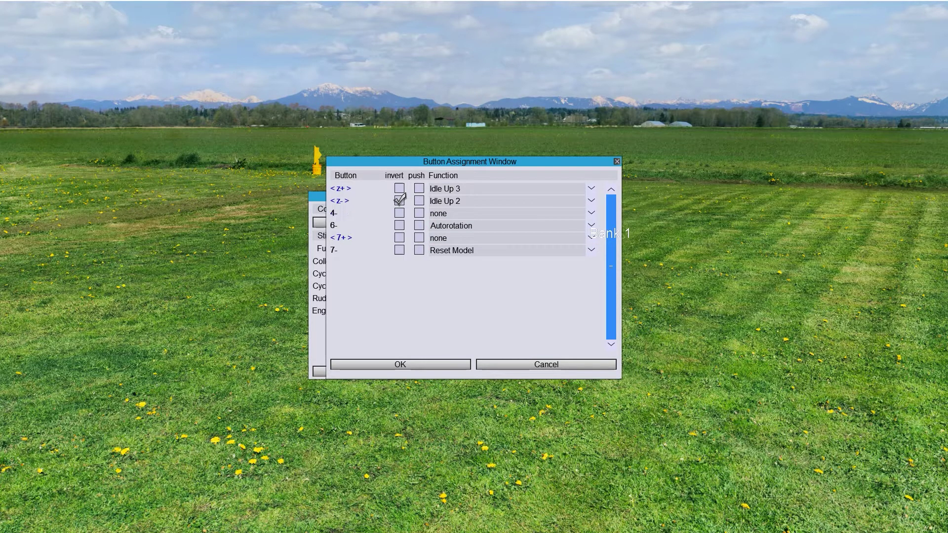
click(494, 213)
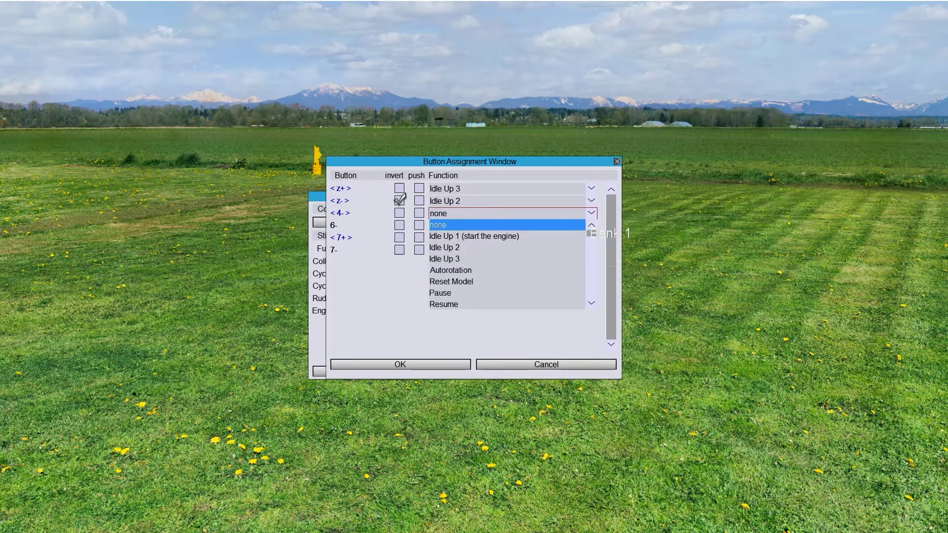
scroll(494, 293, down, 1)
key(Down)
key(Down)
key(Down)
key(Down)
key(Down)
key(Down)
key(Down)
key(Down)
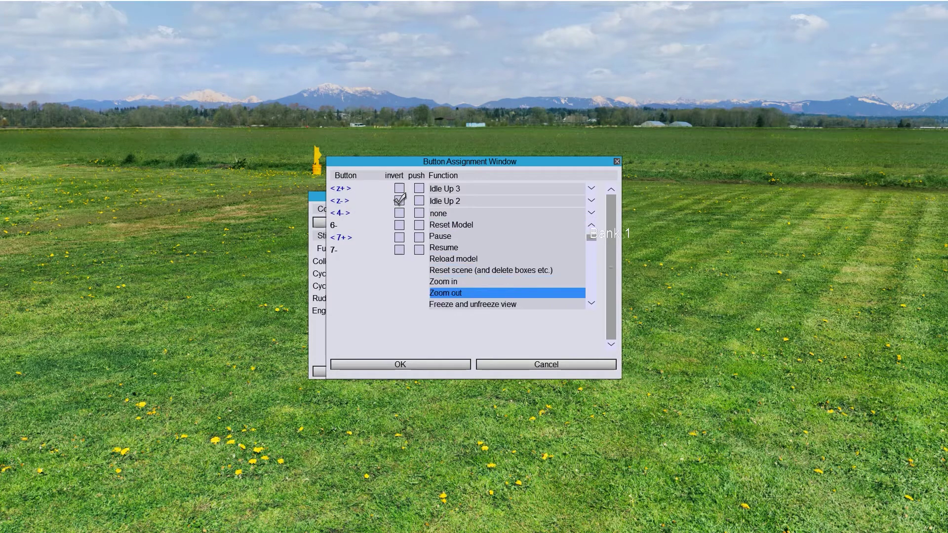
key(Down)
key(Down)
key(Down)
key(Down)
key(Down)
key(Down)
key(Down)
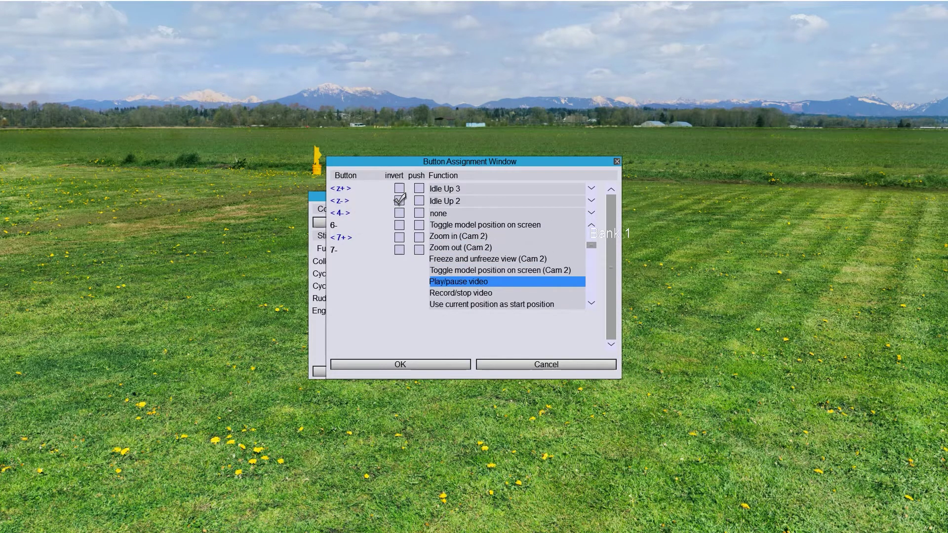
key(Down)
key(Return)
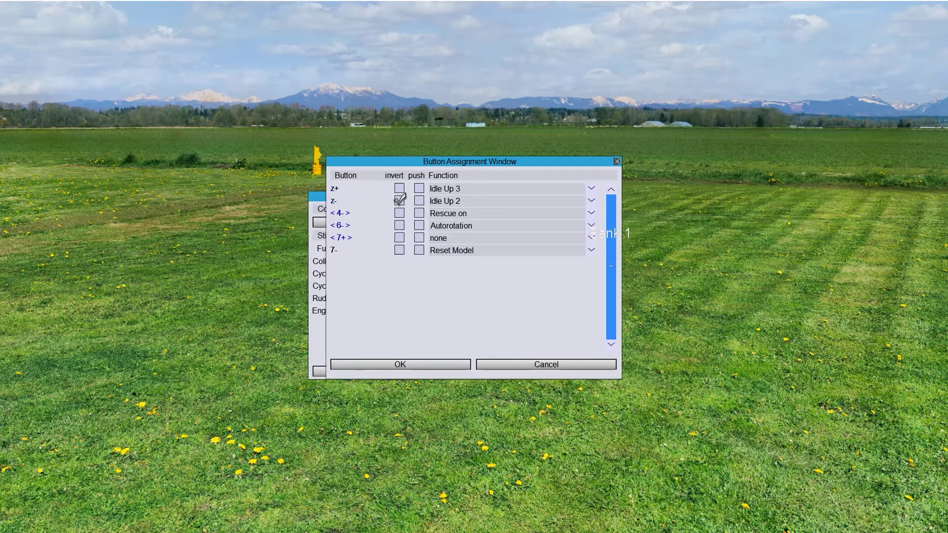
Clear the function of controller button 6- to none and assign Autorotation to that button again
click(592, 225)
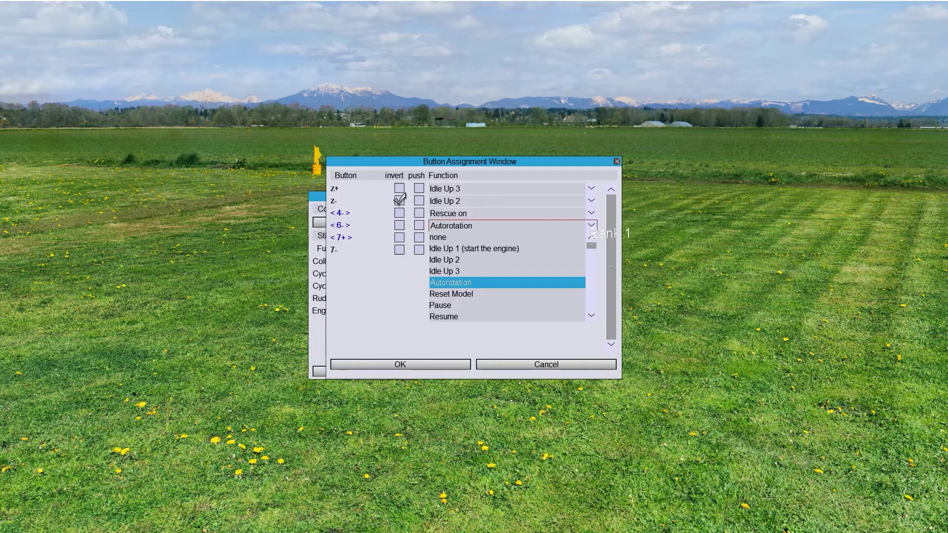
click(507, 237)
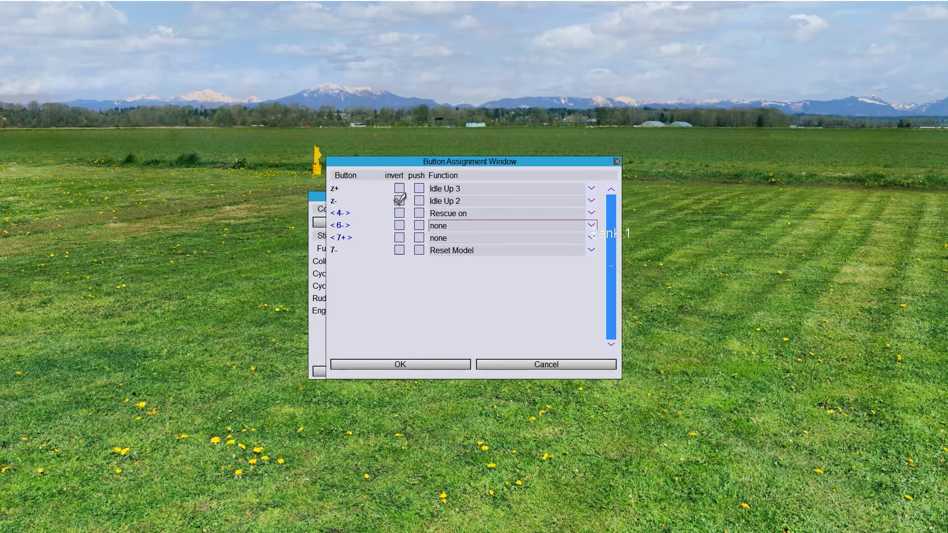
click(591, 238)
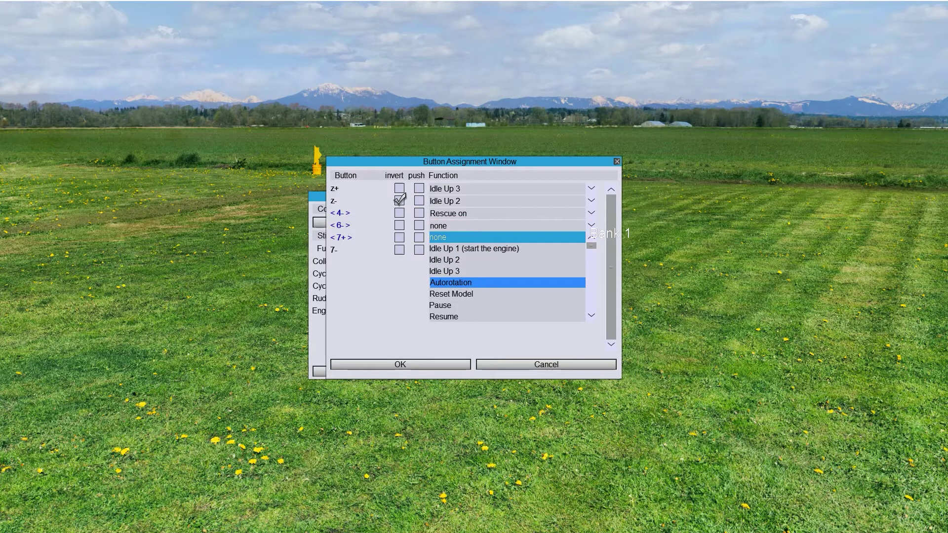
click(450, 283)
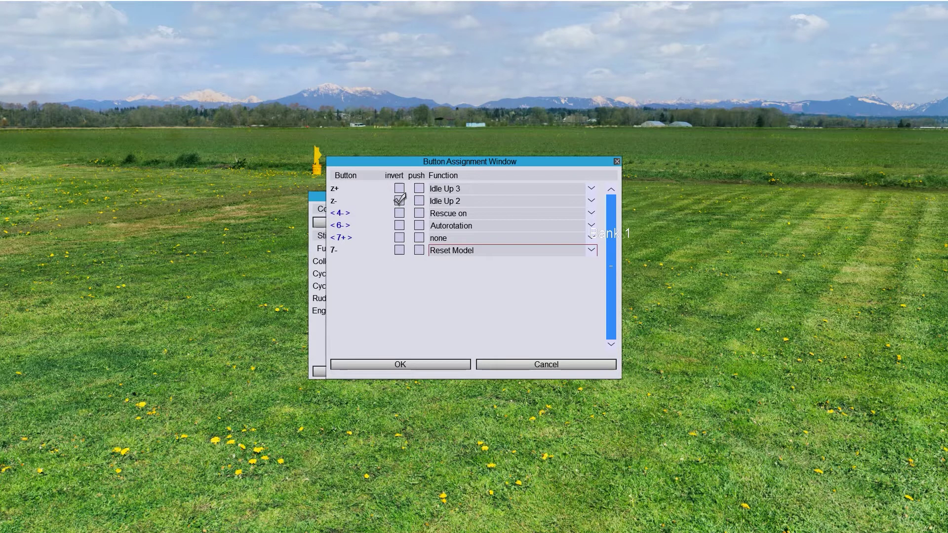
Assign Reset Model to controller button 7- and accept the button assignments
click(591, 250)
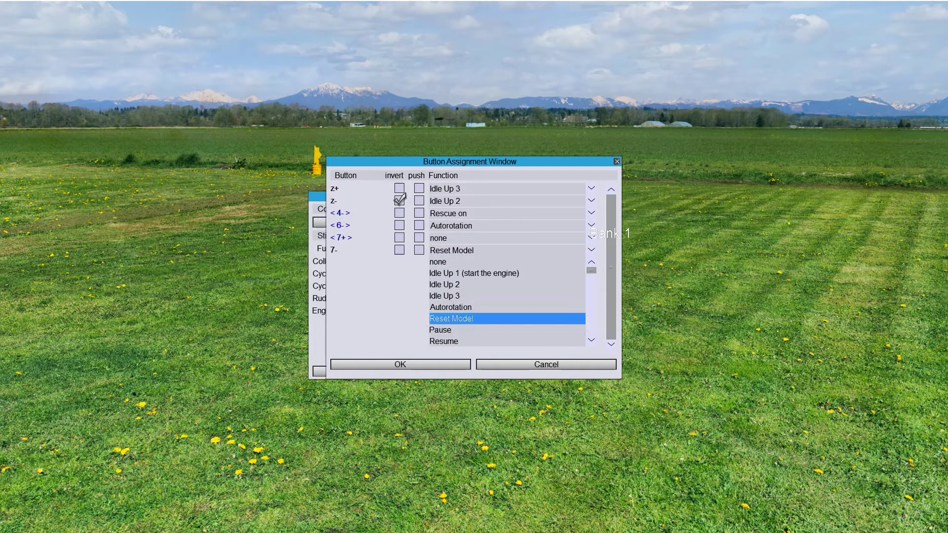
key(Down)
key(Down)
key(Down)
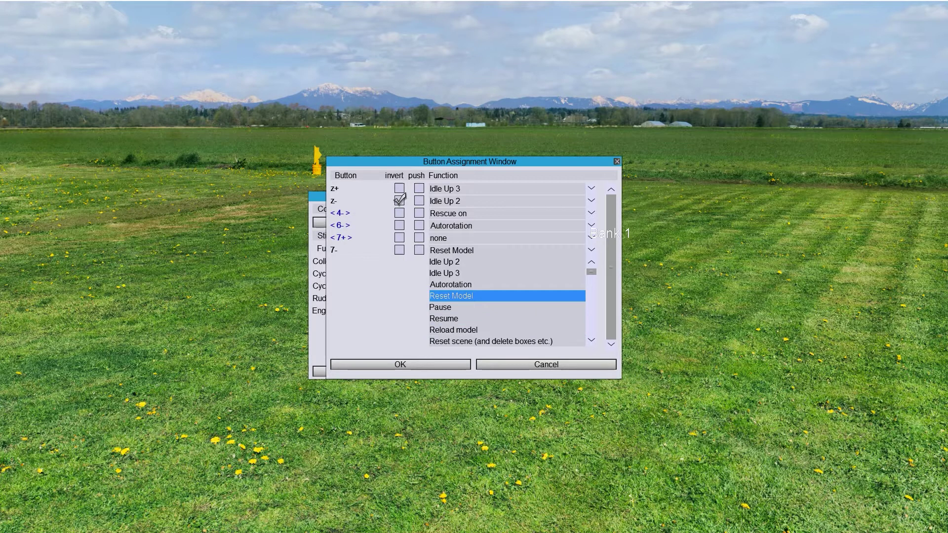
click(494, 296)
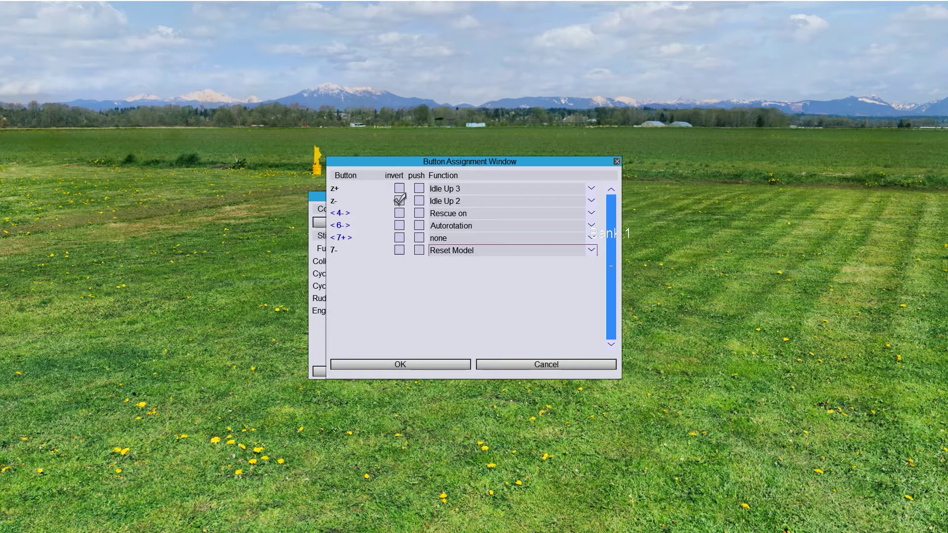
click(507, 250)
click(507, 318)
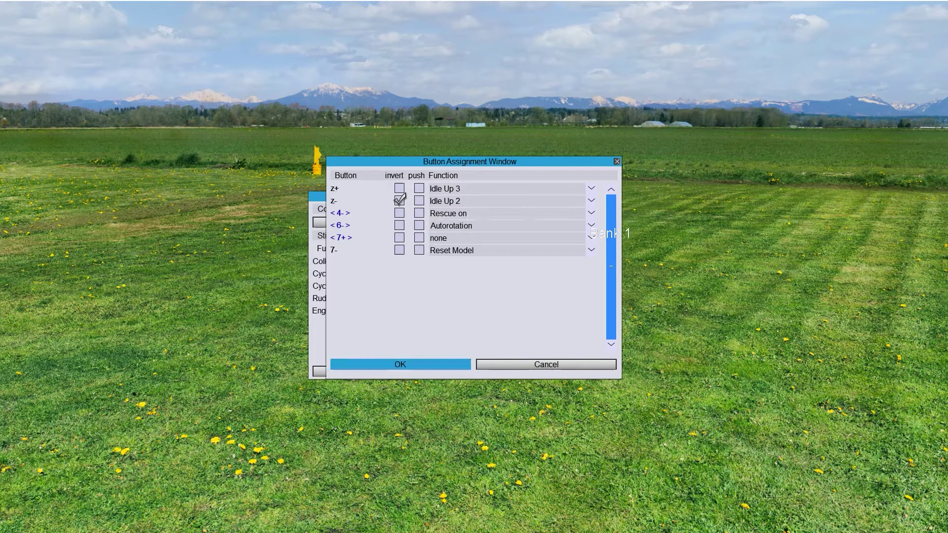
key(Return)
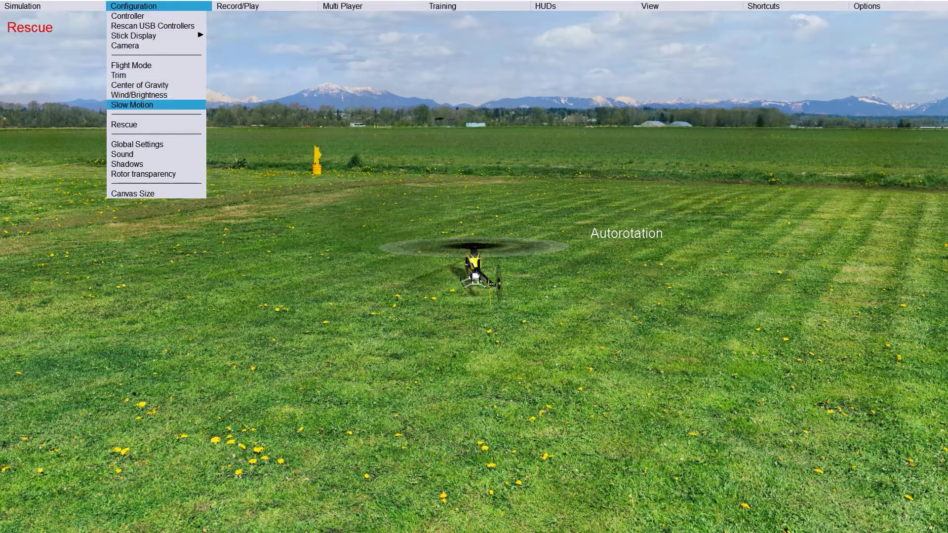
Check the Start with running engine option in the miscellaneous global settings and accept the settings
click(136, 145)
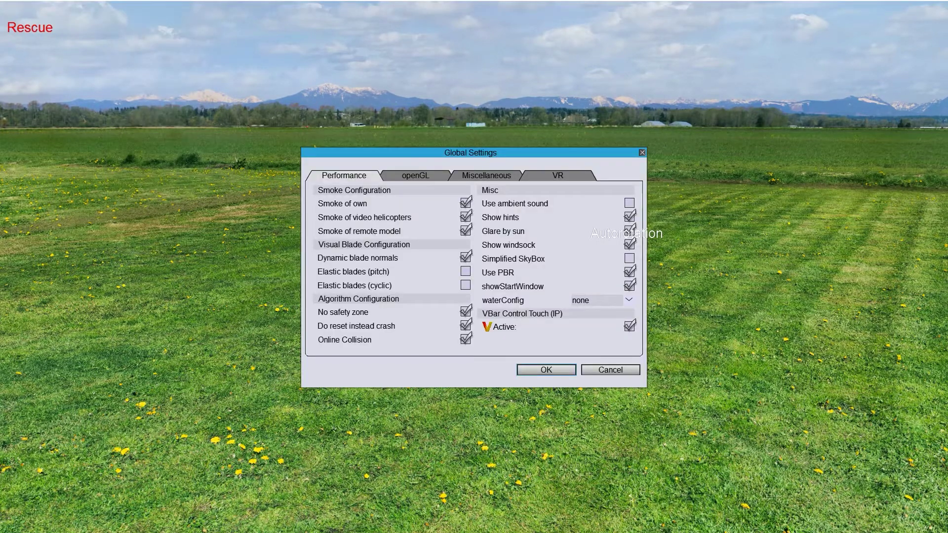
click(487, 176)
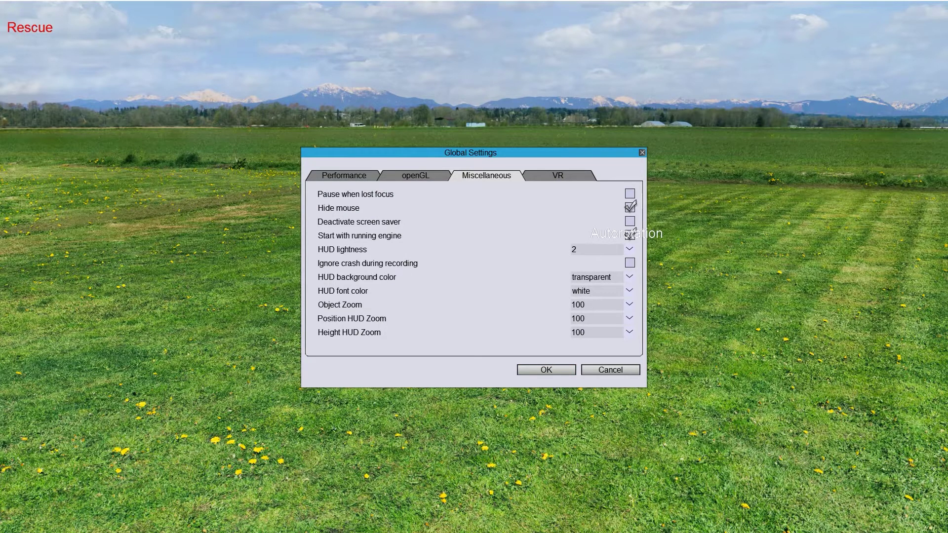
drag(471, 152, 396, 150)
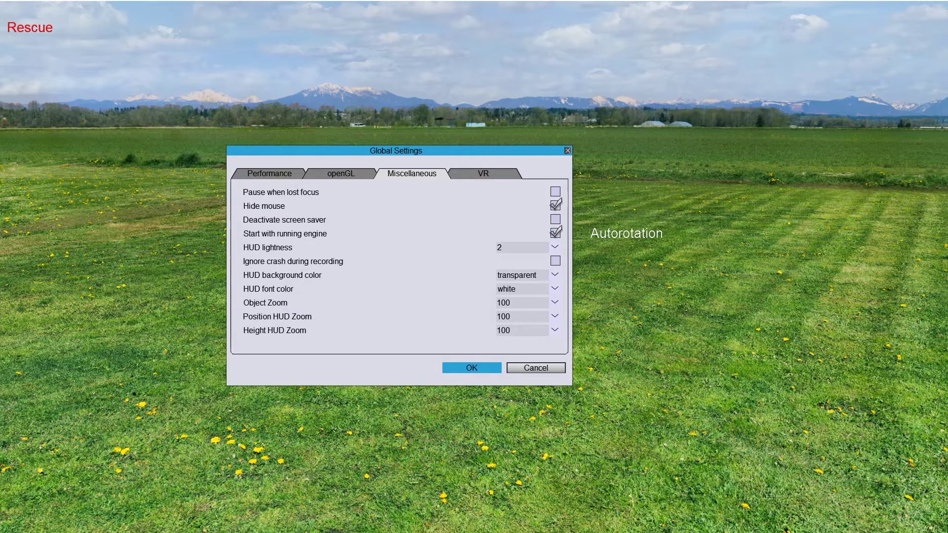
click(472, 368)
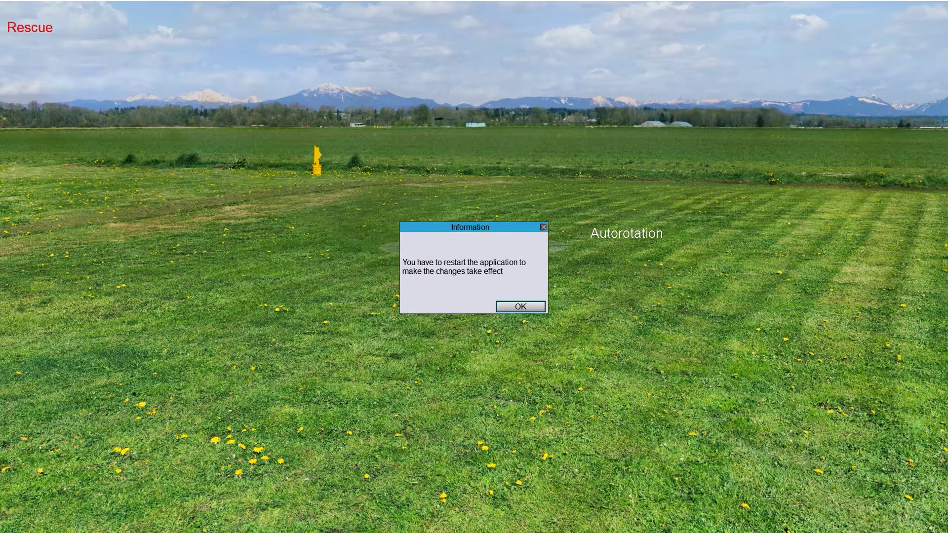
click(521, 307)
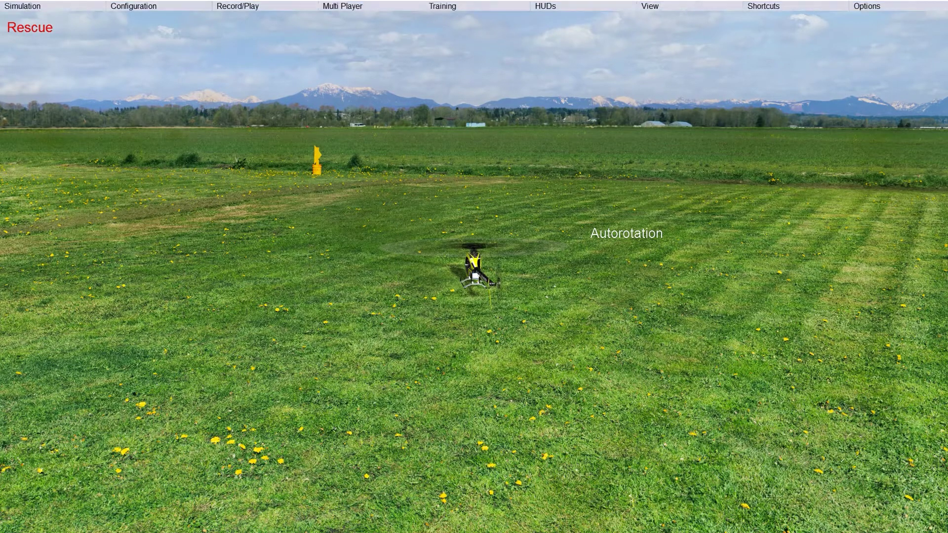
Look through the available HUDs for the text HUD options
click(546, 6)
mouse_move(650, 6)
mouse_move(582, 6)
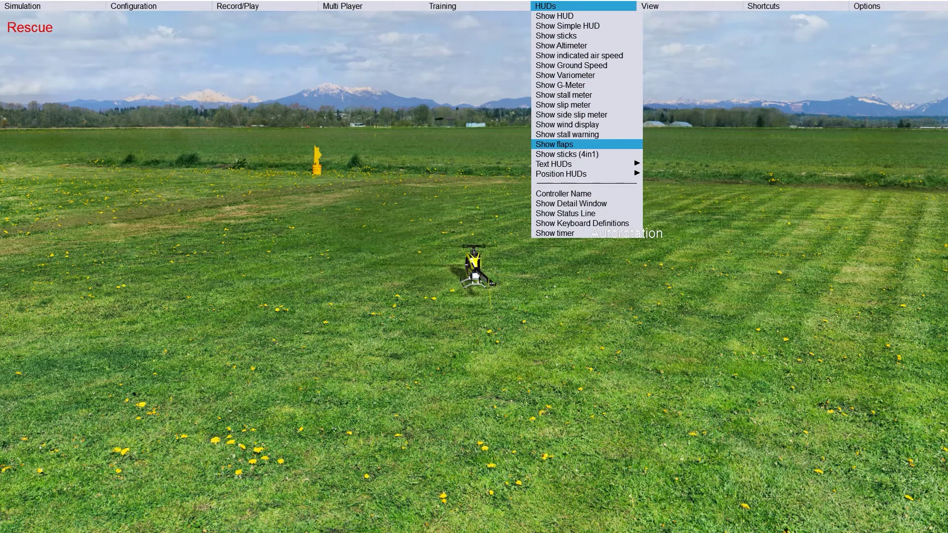
mouse_move(553, 164)
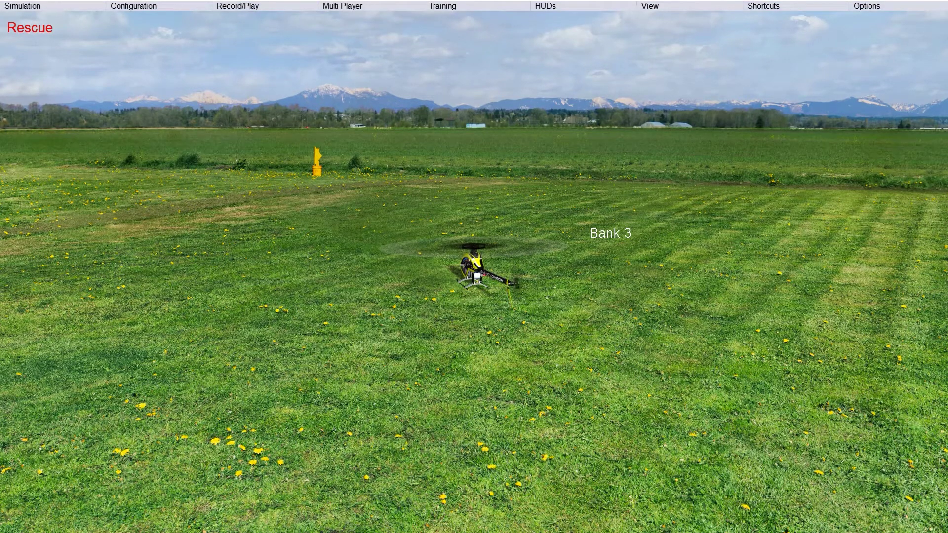
Review the miscellaneous global settings for starting with a running engine once more and accept them
click(442, 6)
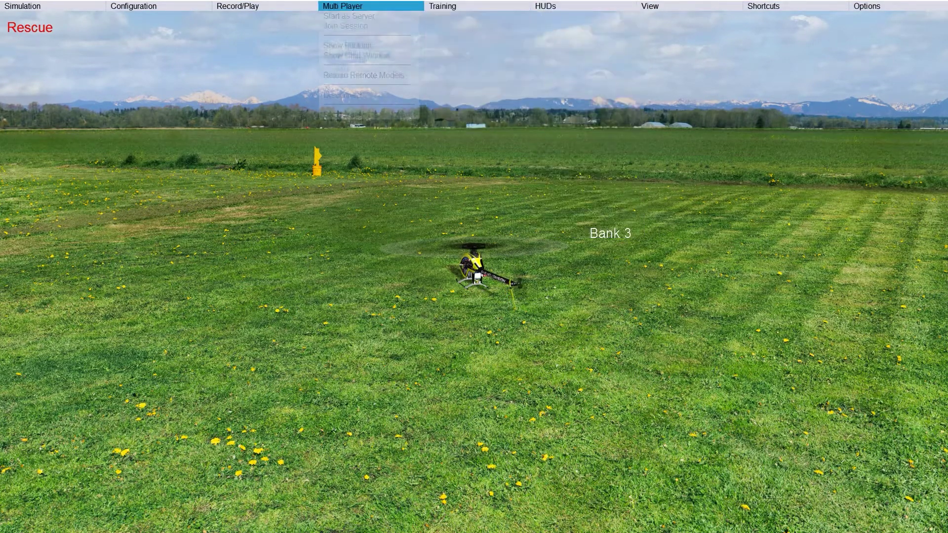
mouse_move(134, 6)
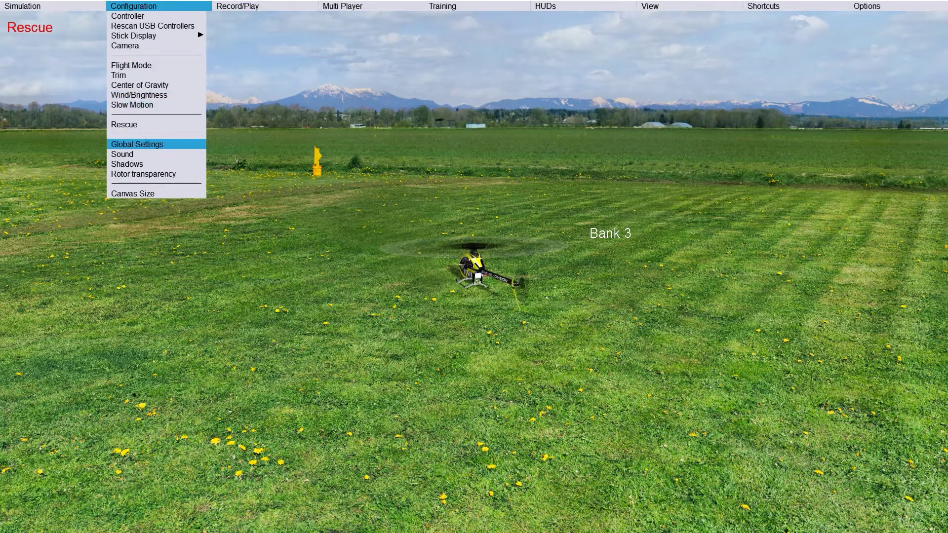
click(137, 144)
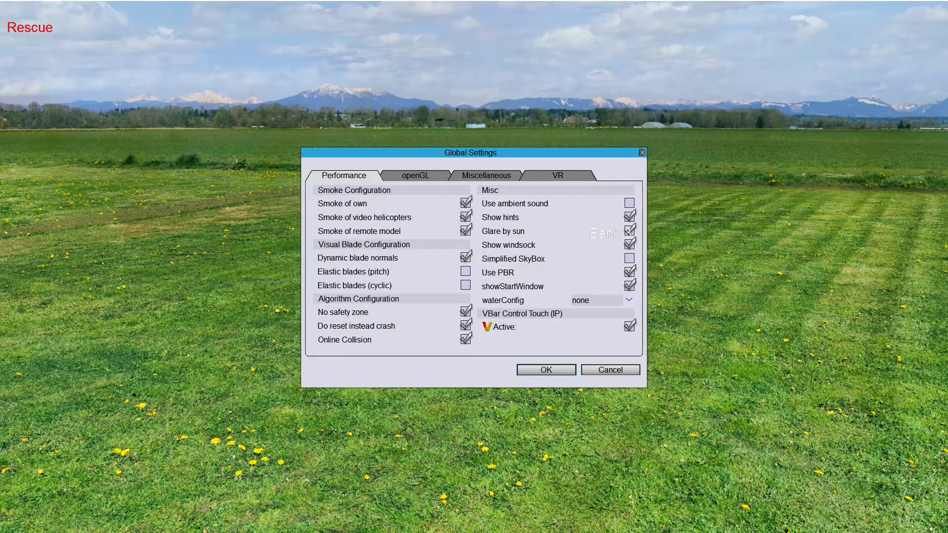
click(486, 176)
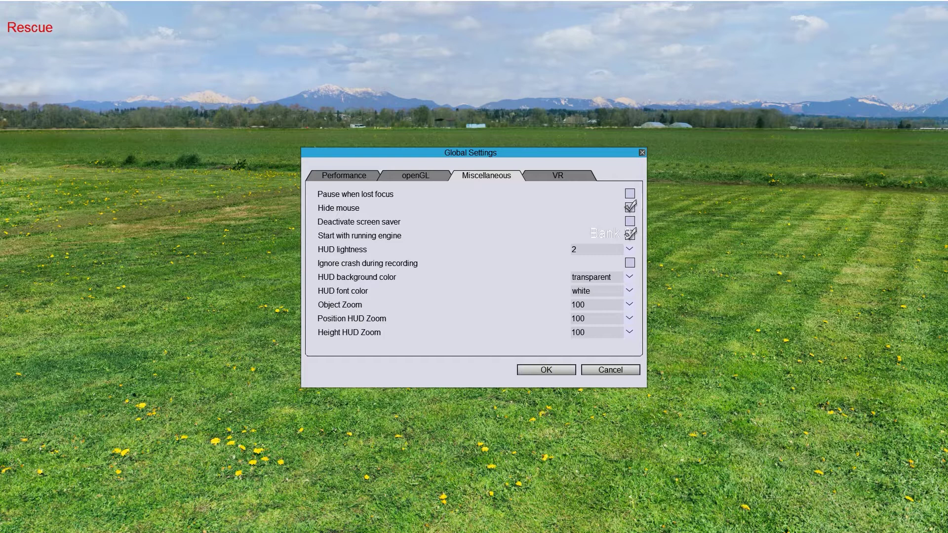
click(546, 370)
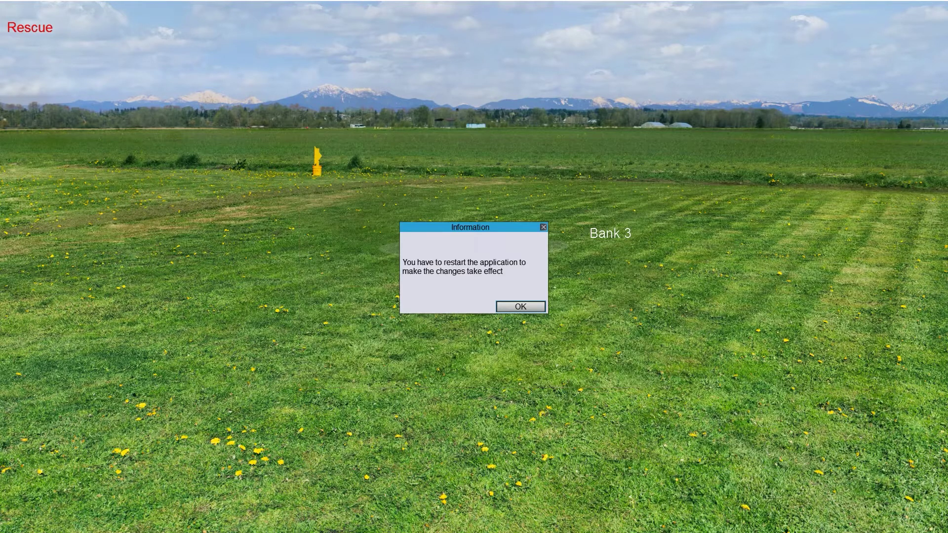
click(521, 307)
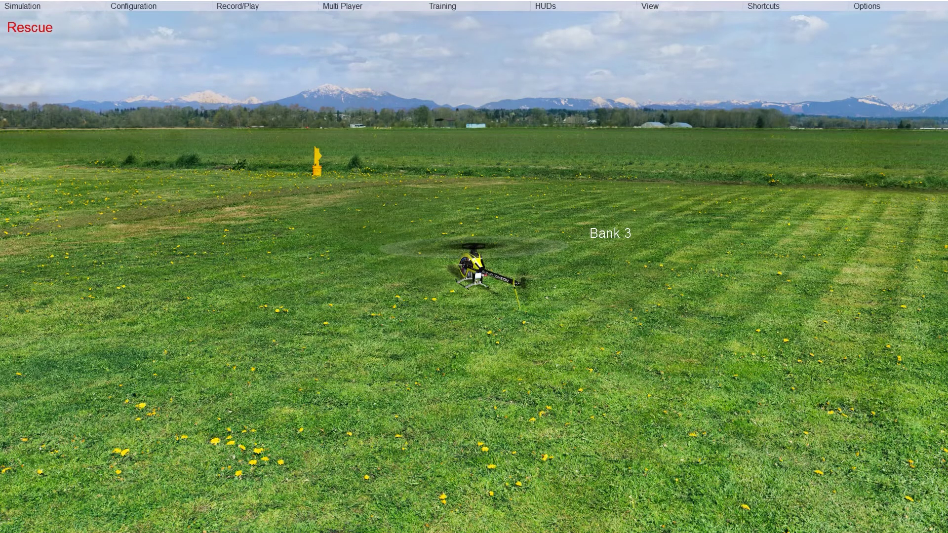
Check the controller's button assignments for the idle-up banks, rescue, autorotation and model reset, and accept them
click(133, 7)
click(130, 16)
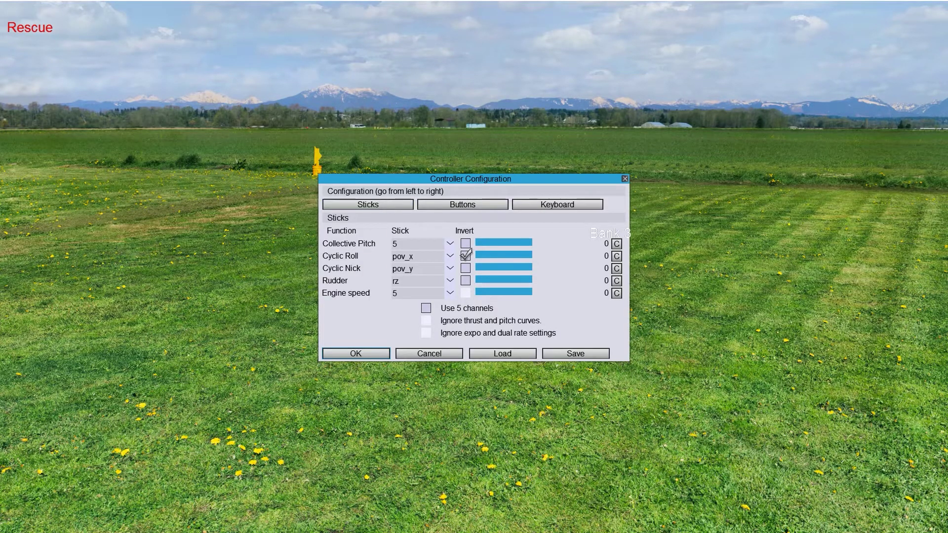
click(463, 205)
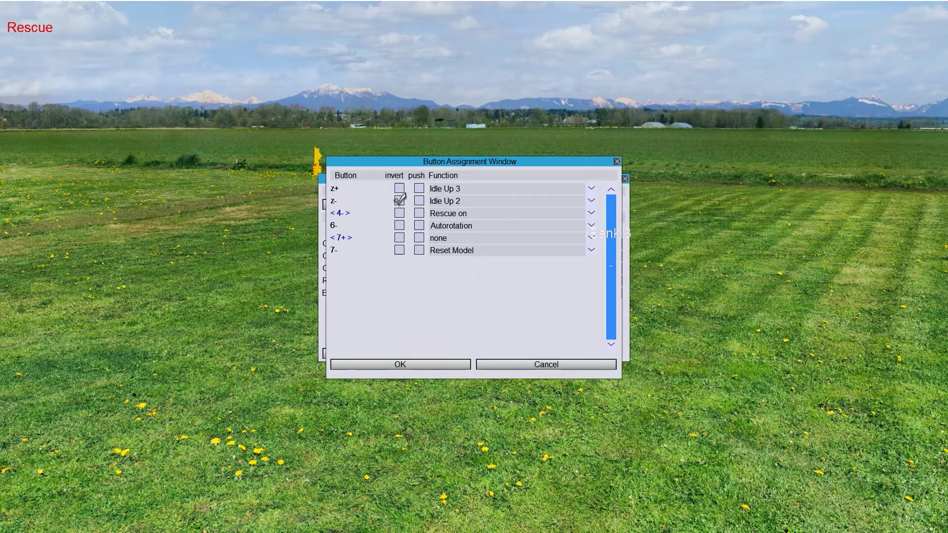
mouse_move(480, 161)
mouse_down()
mouse_move(471, 254)
mouse_move(495, 170)
mouse_up()
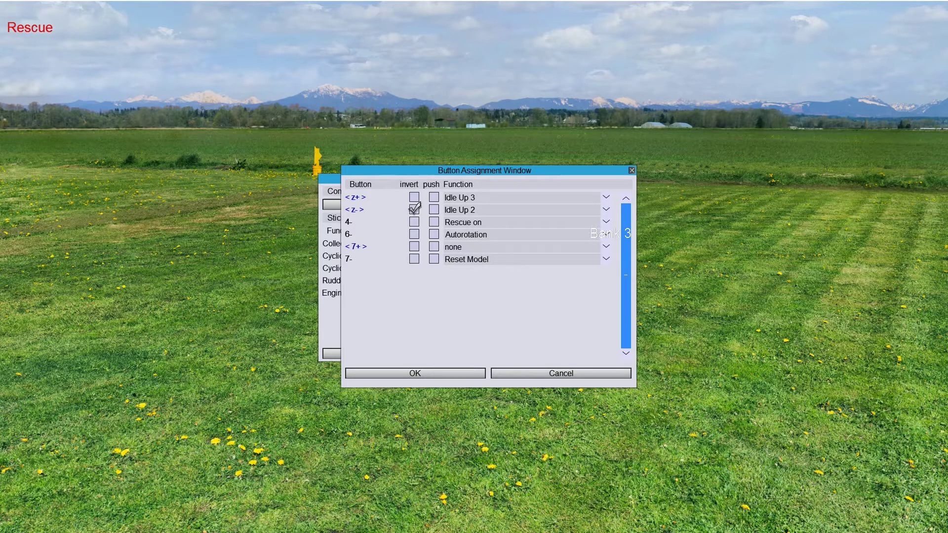
click(416, 374)
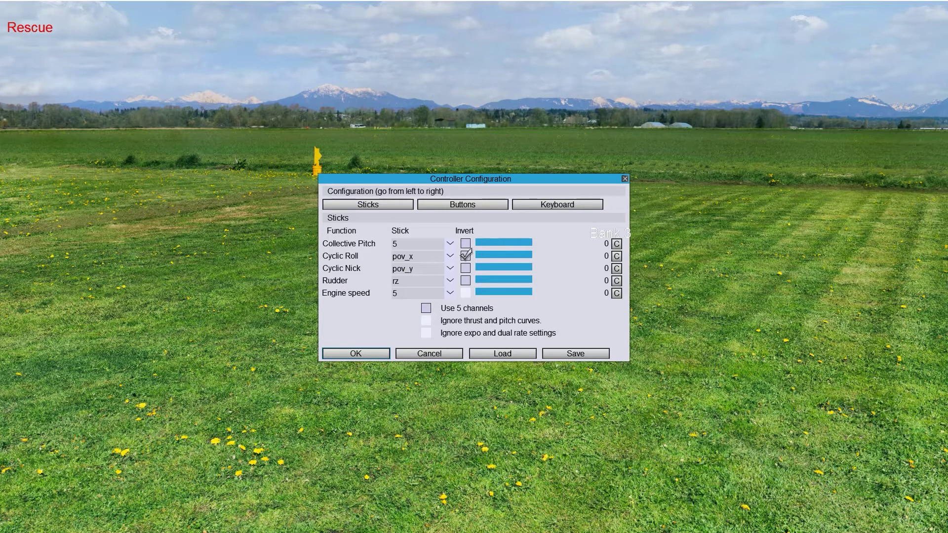
drag(474, 178, 482, 179)
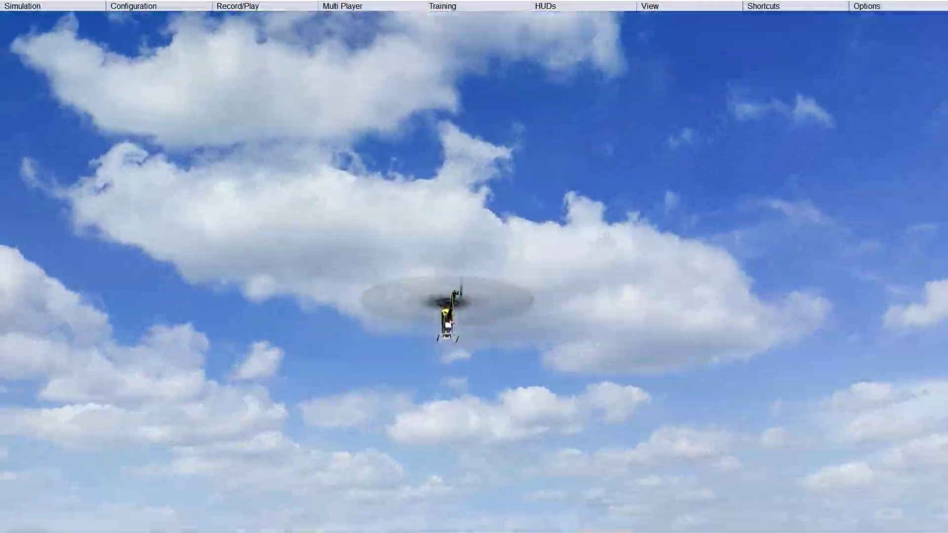
Check the Show Flight Mode option among the text HUDs
click(546, 6)
mouse_move(587, 164)
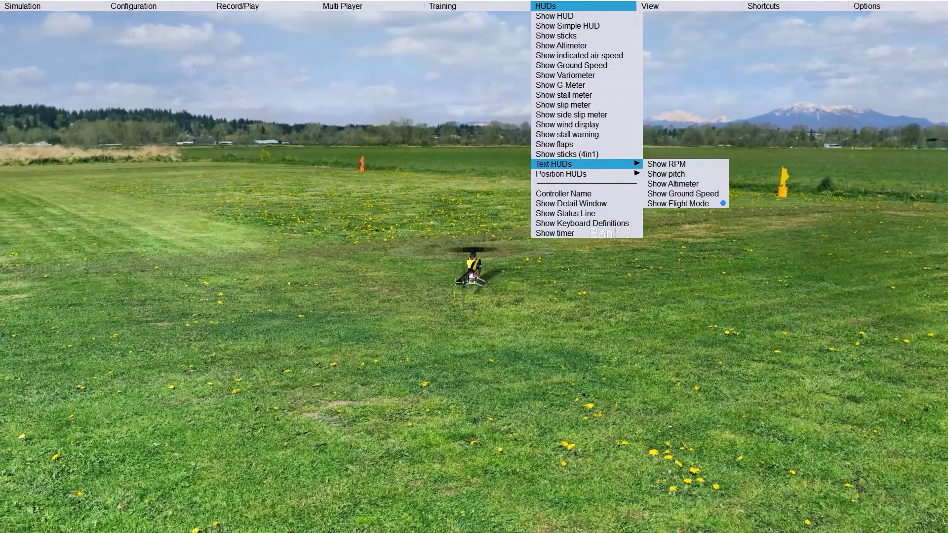